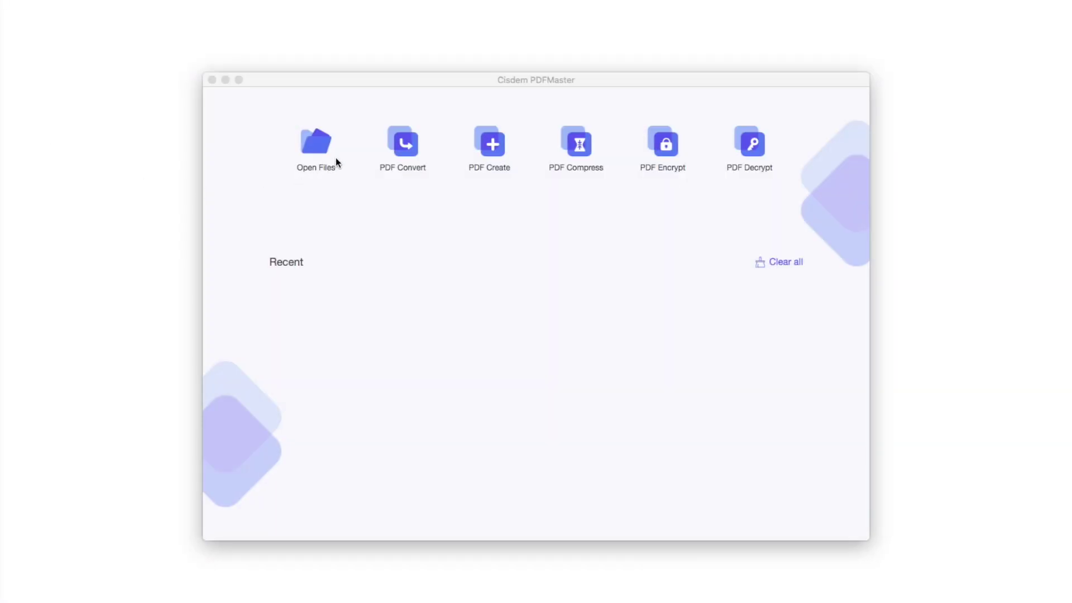
left_click(323, 149)
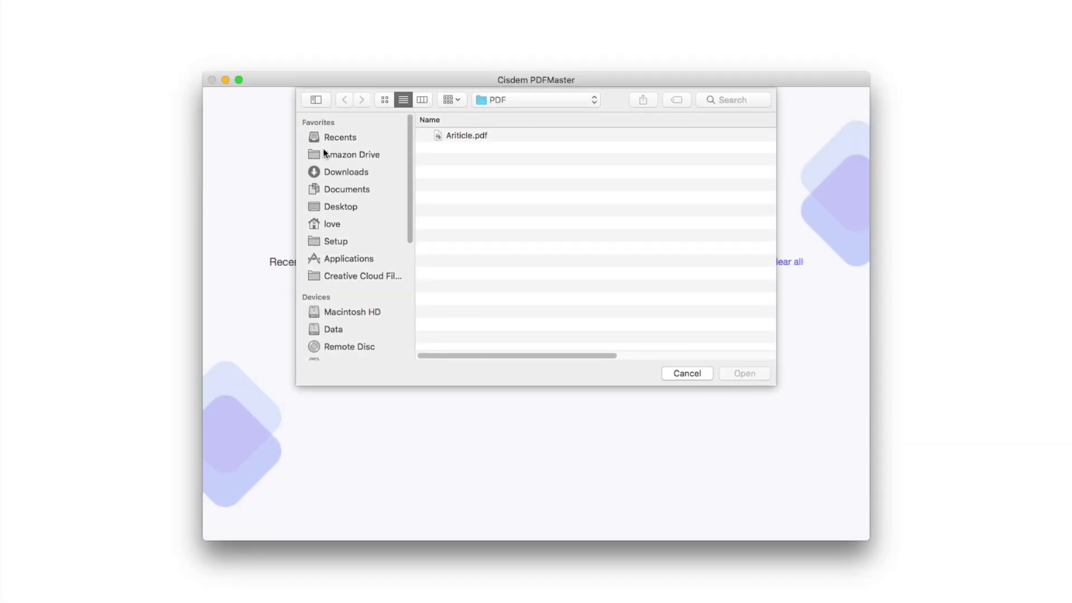
Open Ariticle.pdf, show the page thumbnails, and select the phrase 'The Universal Declaration'
left_click(482, 135)
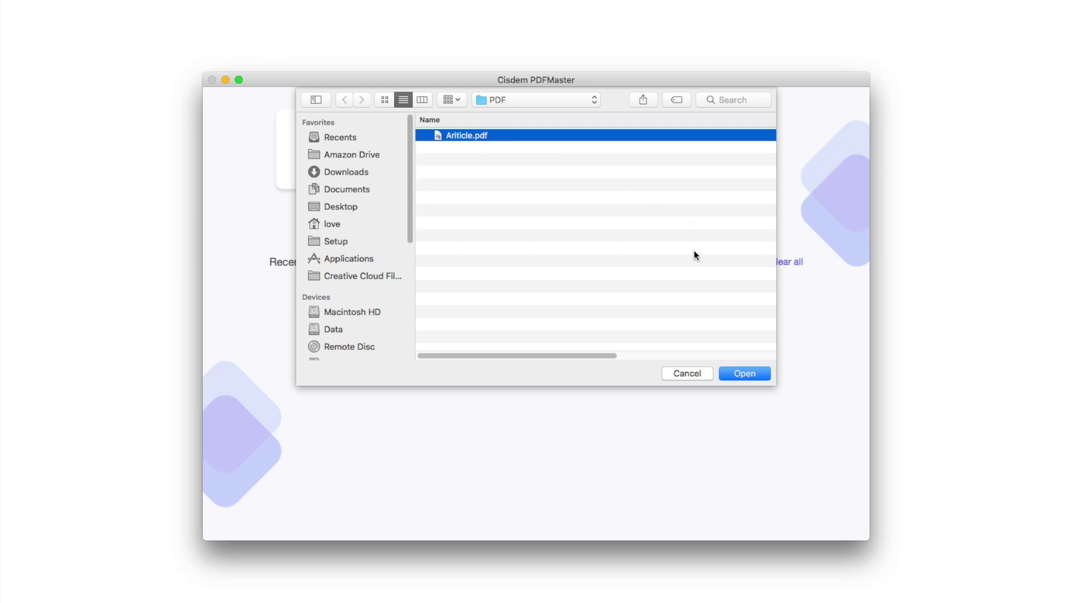
left_click(756, 373)
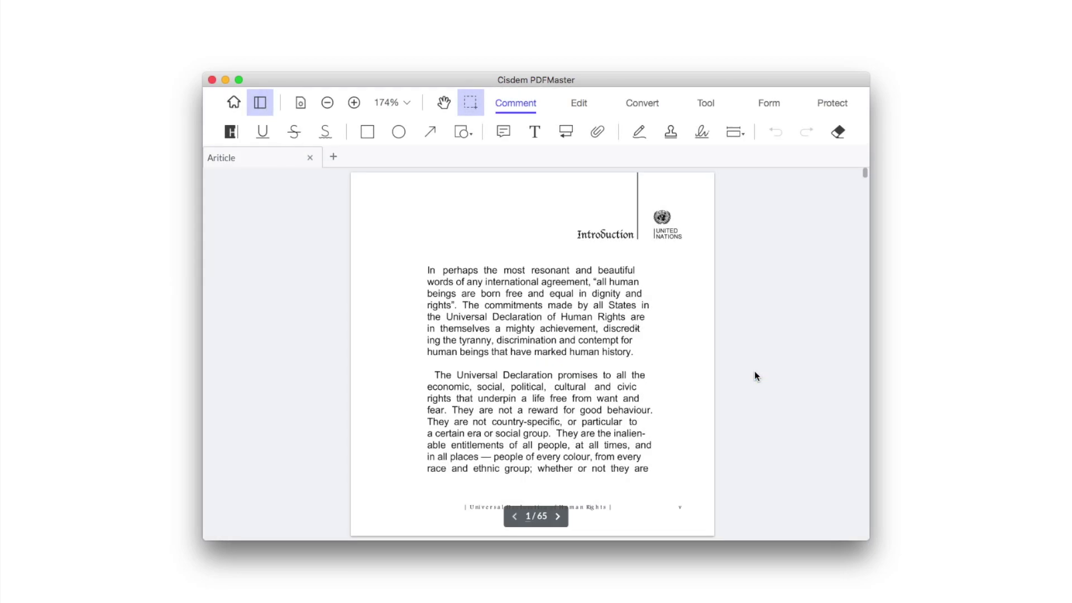
left_click(261, 107)
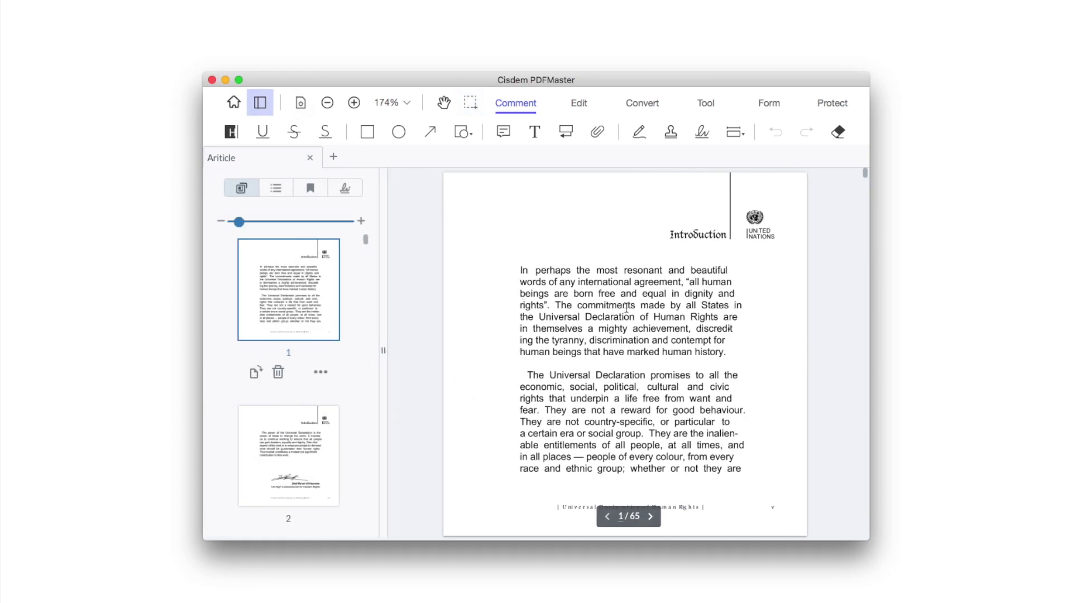
left_click_drag(527, 375, 648, 382)
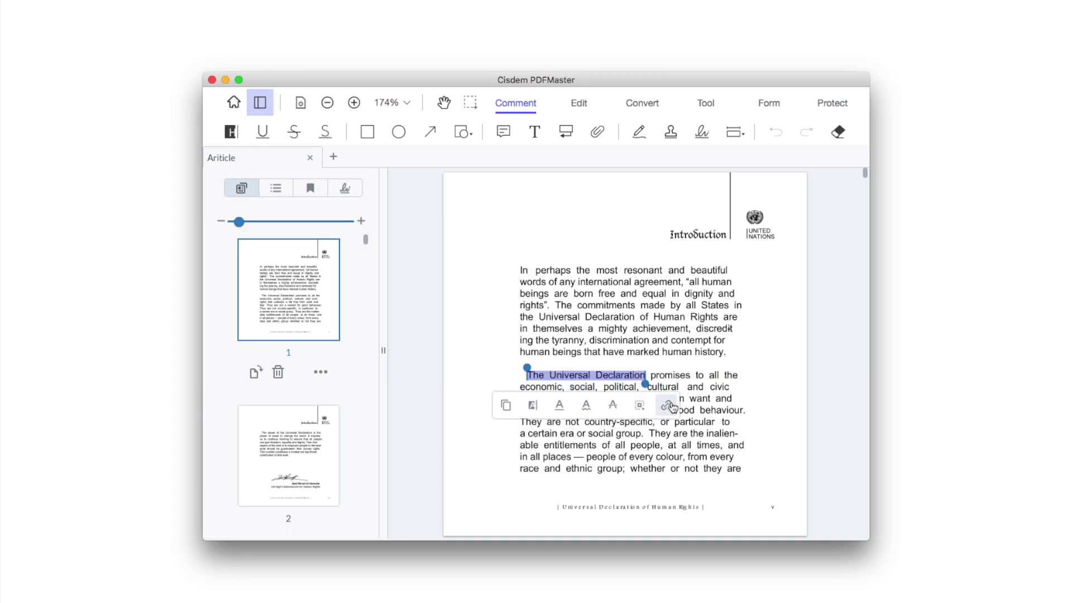
left_click(666, 405)
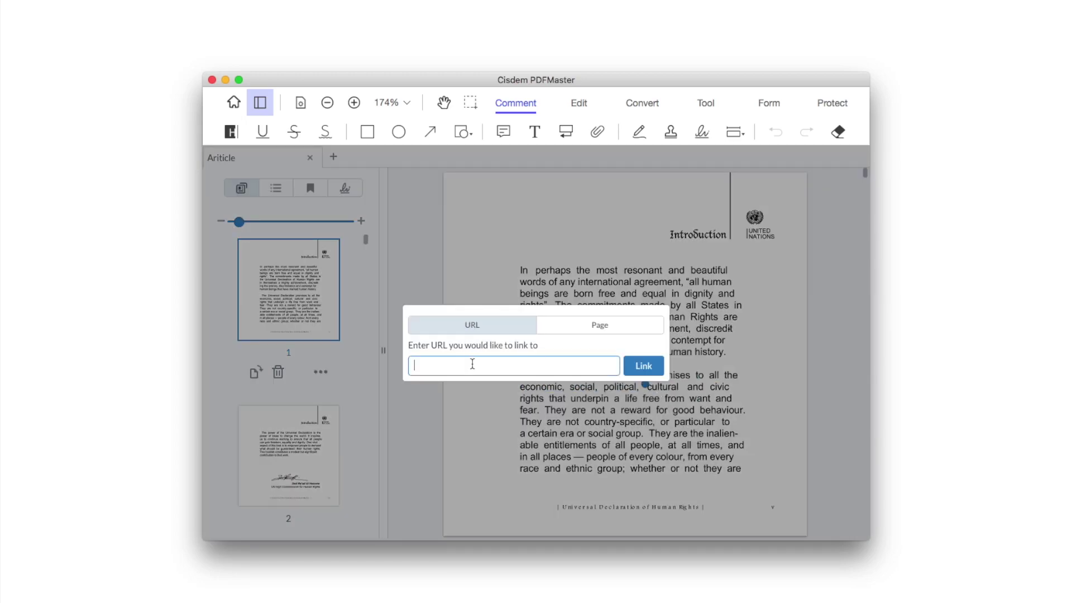
type("https://www.cisdem.com/pdfmaster.html")
left_click(648, 367)
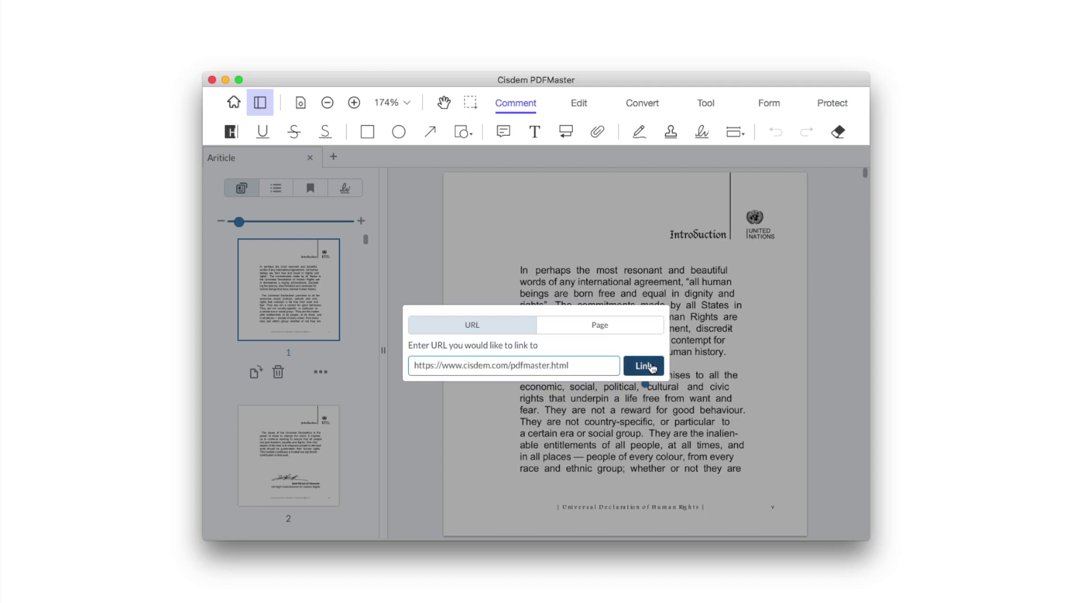
Follow the new link, allow the Cisdem webpage to open, then close it
left_click(634, 381)
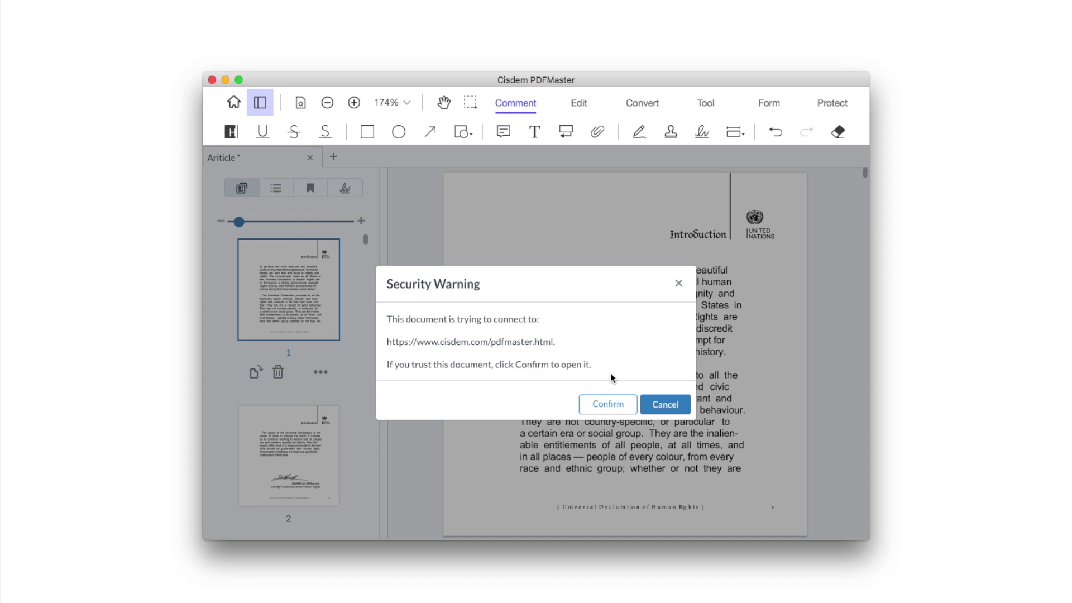
left_click(610, 405)
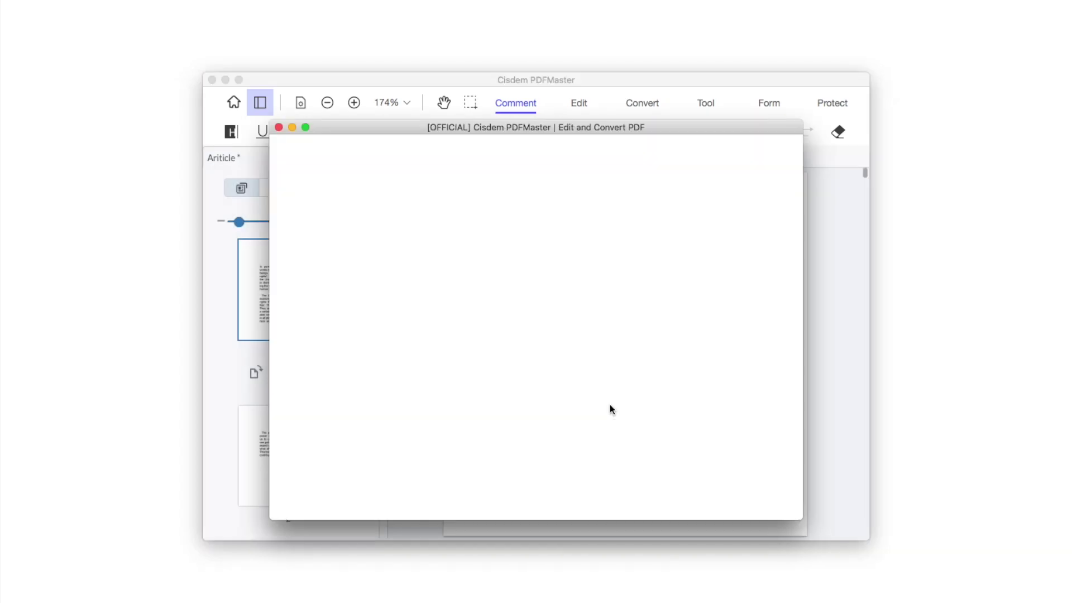
scroll(611, 401, "down", 2)
scroll(611, 401, "down", 10)
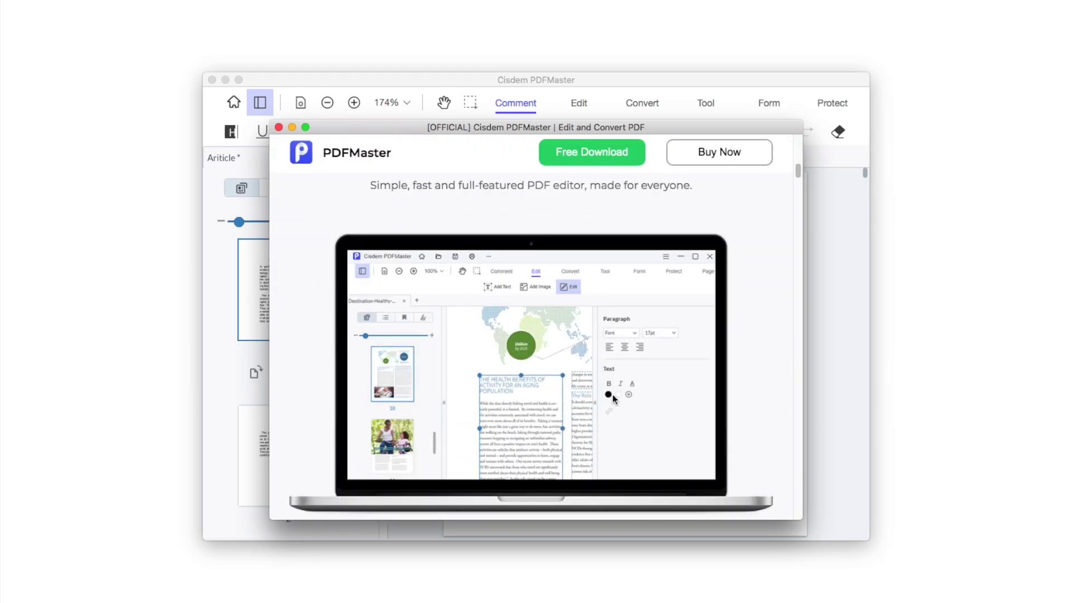
scroll(612, 394, "down", 1)
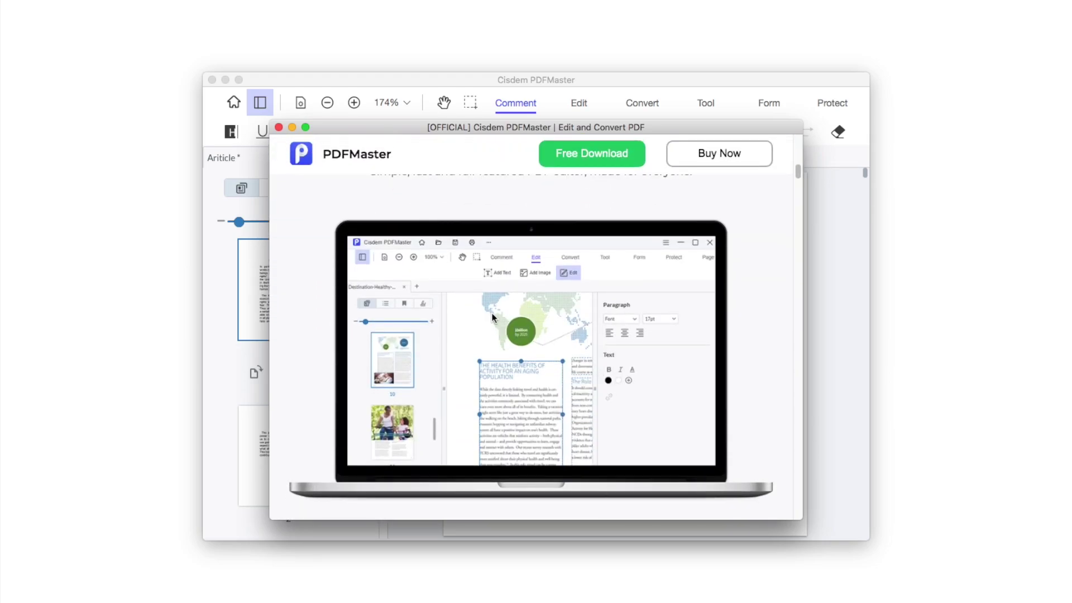
left_click(278, 128)
scroll(687, 369, "down", 1)
Select 'Universal Declaration' on page 2 and link it to page 1 using the Page option
scroll(688, 369, "down", 10)
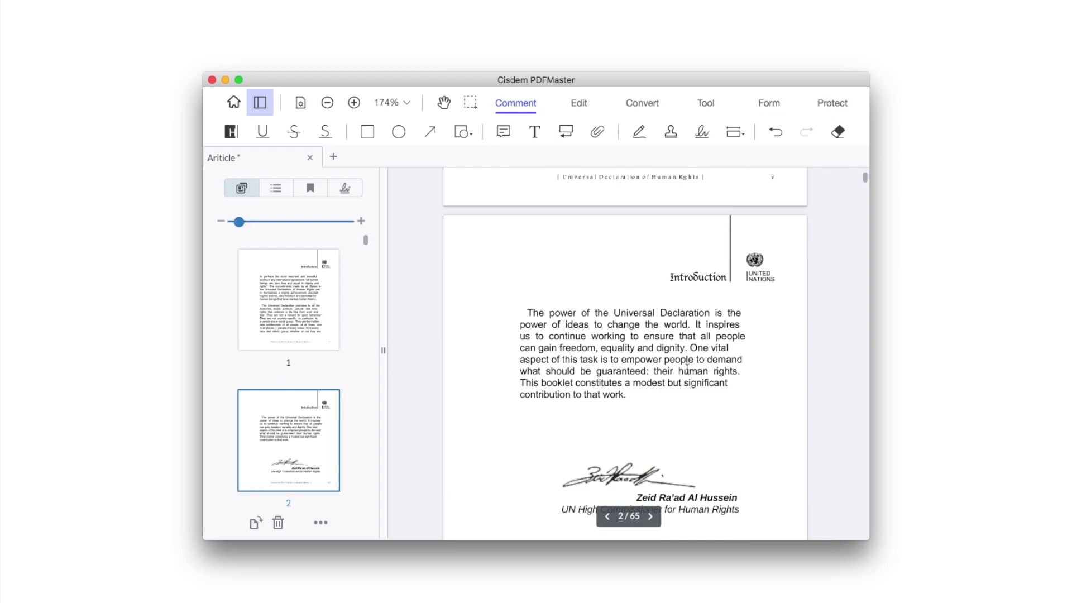
left_click_drag(611, 312, 711, 314)
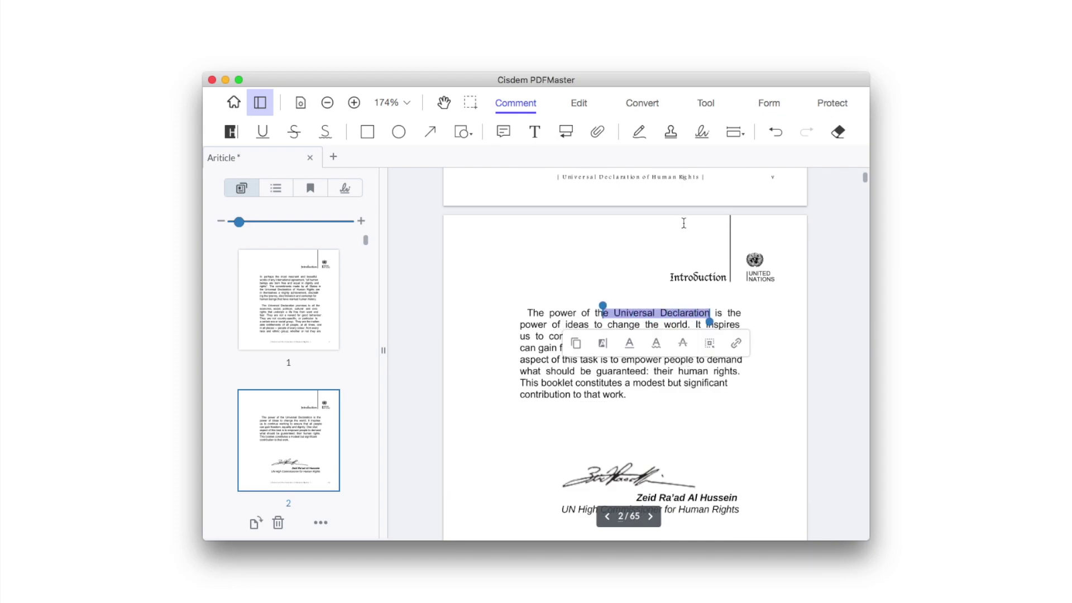
left_click(736, 343)
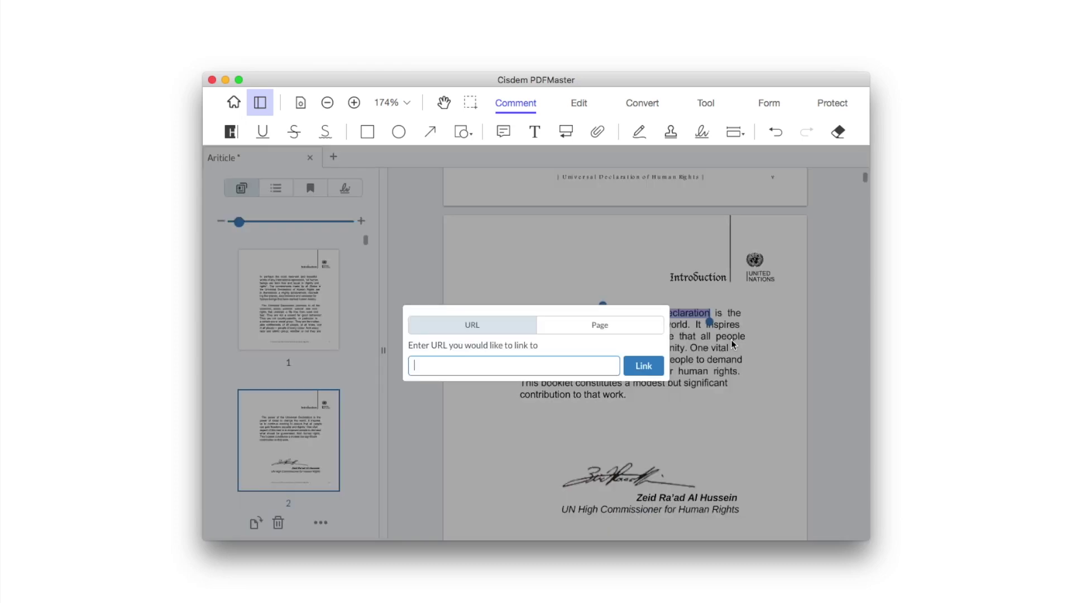
left_click(614, 328)
left_click_drag(523, 364, 404, 366)
type("1")
left_click(644, 366)
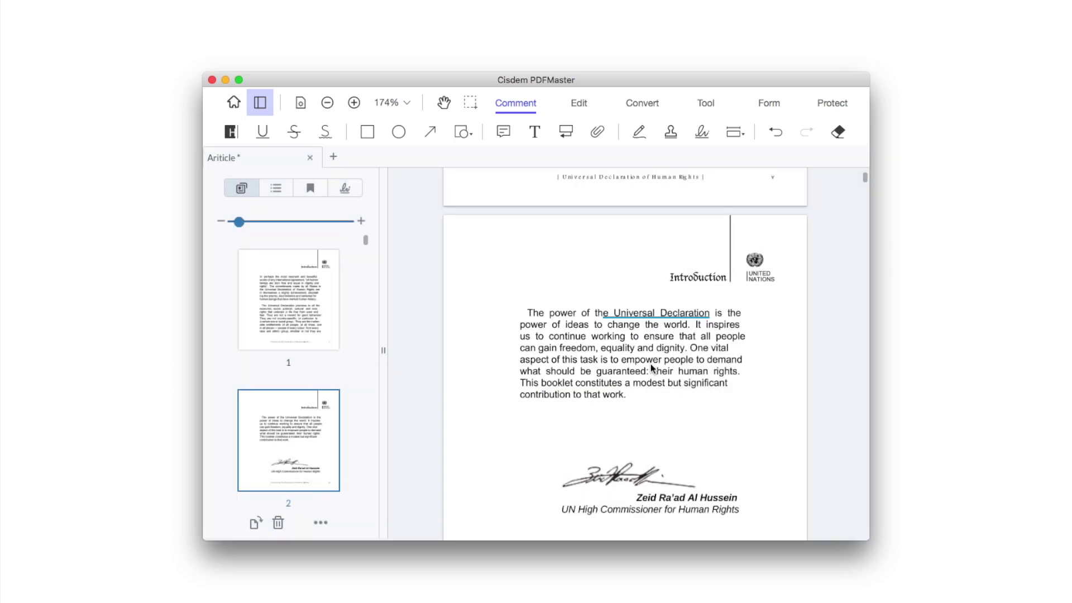
Follow the page 2 'Universal Declaration' link to test the jump to page 1
left_click(684, 322)
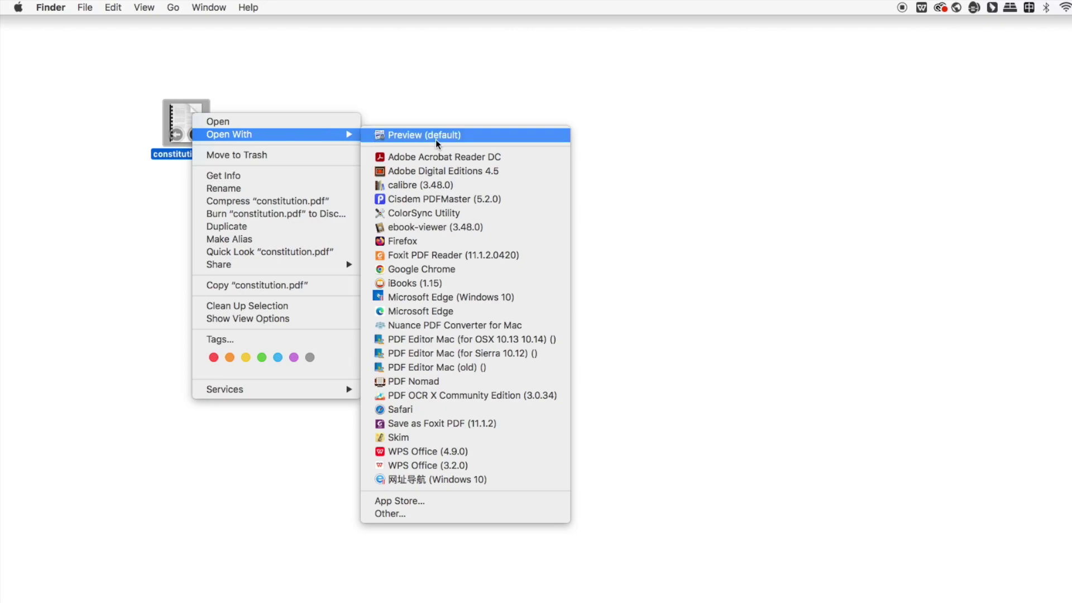
Open constitution.pdf in Preview, shrink the window, and add a Text box to page 1
left_click(435, 139)
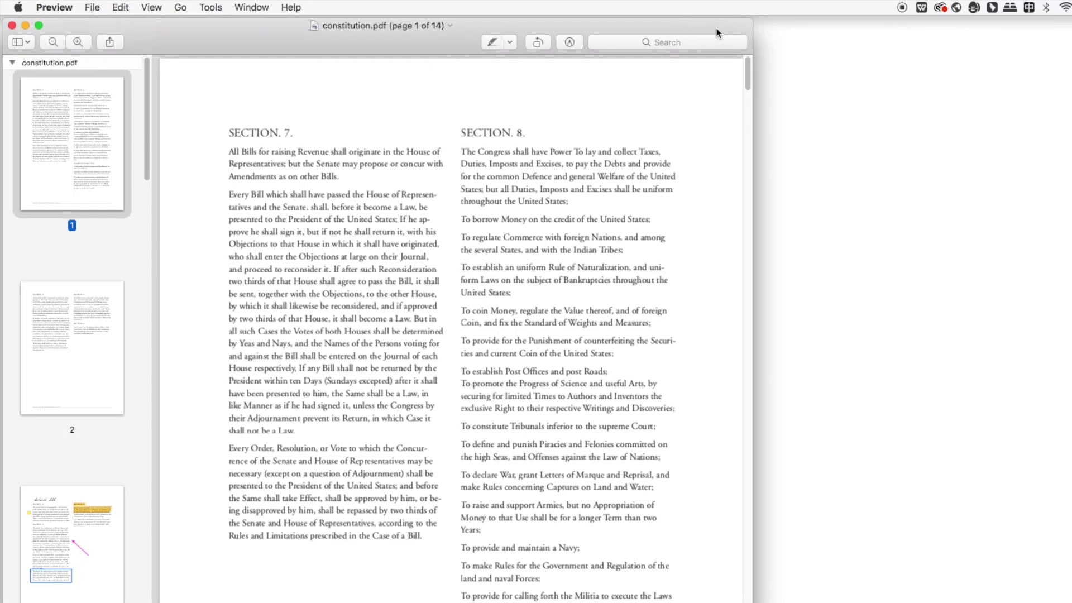
left_click_drag(749, 24, 782, 111)
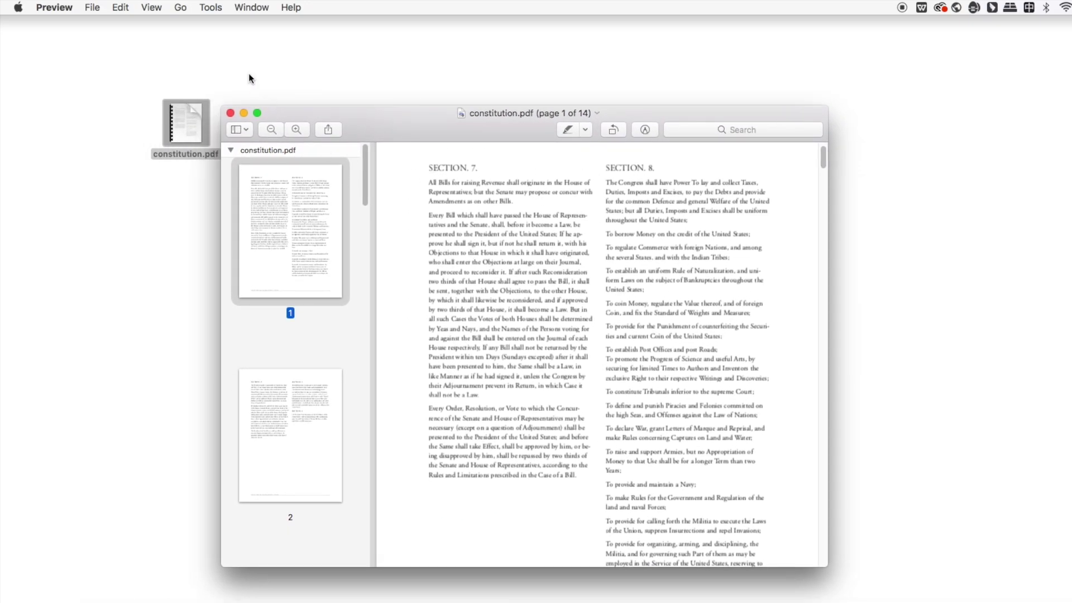
left_click(211, 7)
mouse_move(316, 135)
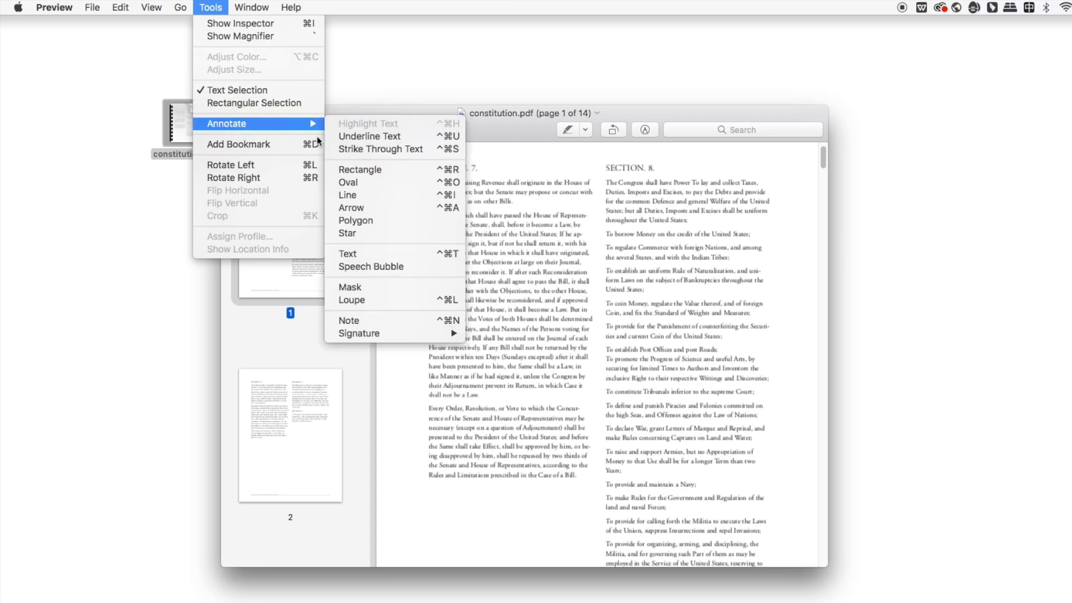
left_click(357, 253)
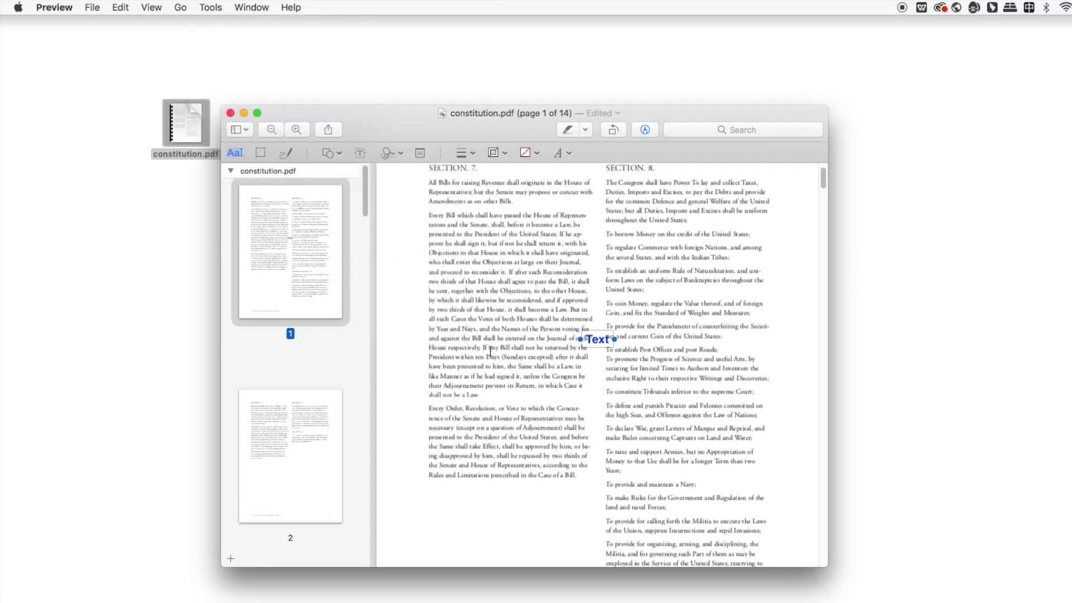
Move the text box below the left column, paste the URL, narrow it to wrap, and select it
mouse_move(596, 339)
left_mouse_down()
mouse_move(530, 458)
mouse_move(441, 509)
left_mouse_up()
double_click(439, 513)
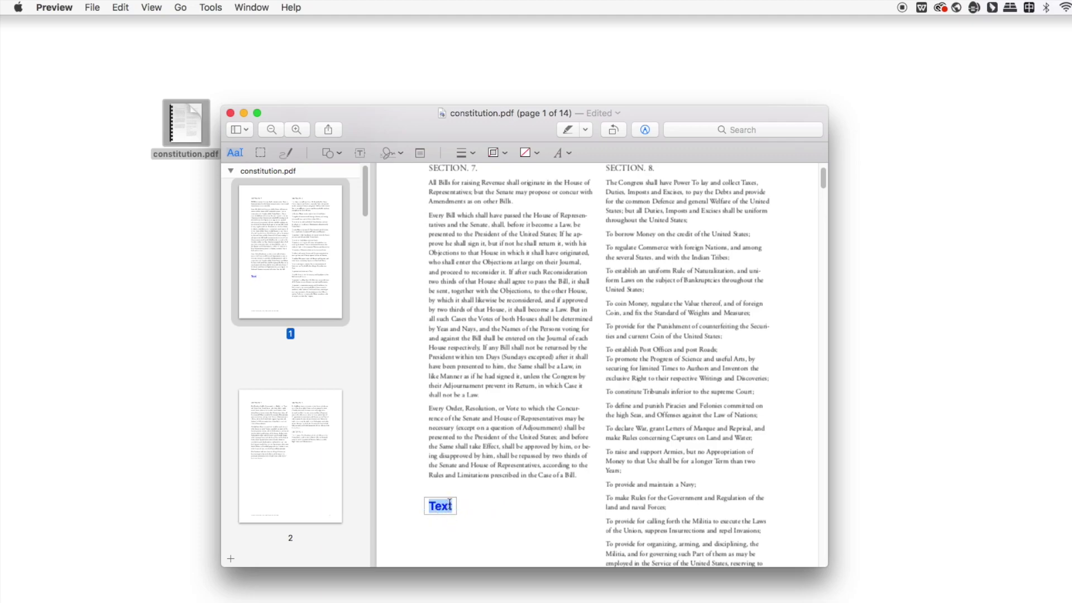
type(".com/resource/how-to-add-hyperlink-to-pdf.html")
left_click_drag(636, 506, 595, 514)
double_click(559, 518)
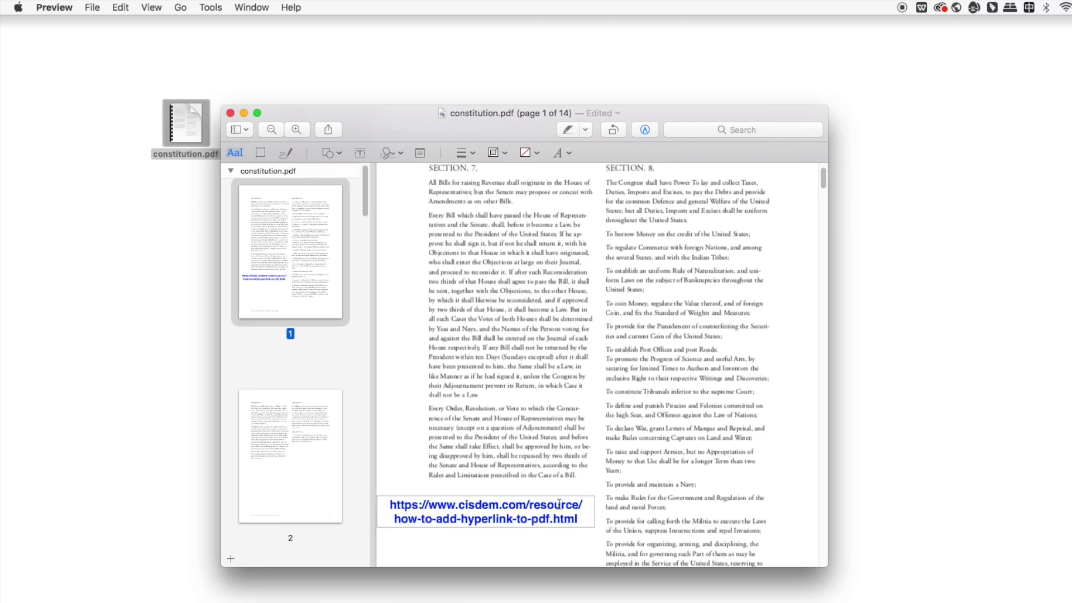
key("super+a")
Style the URL text orange at 25 pt in the Text Style options
left_click(645, 131)
left_click(645, 131)
left_click(561, 154)
left_click(617, 184)
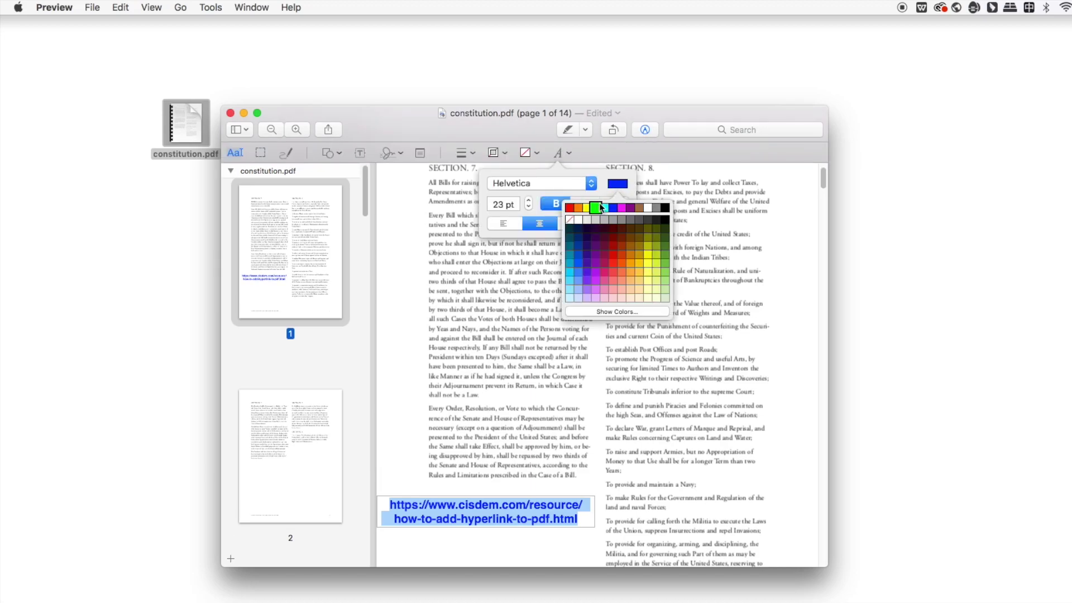
left_click(581, 207)
left_click(530, 201)
left_click(528, 200)
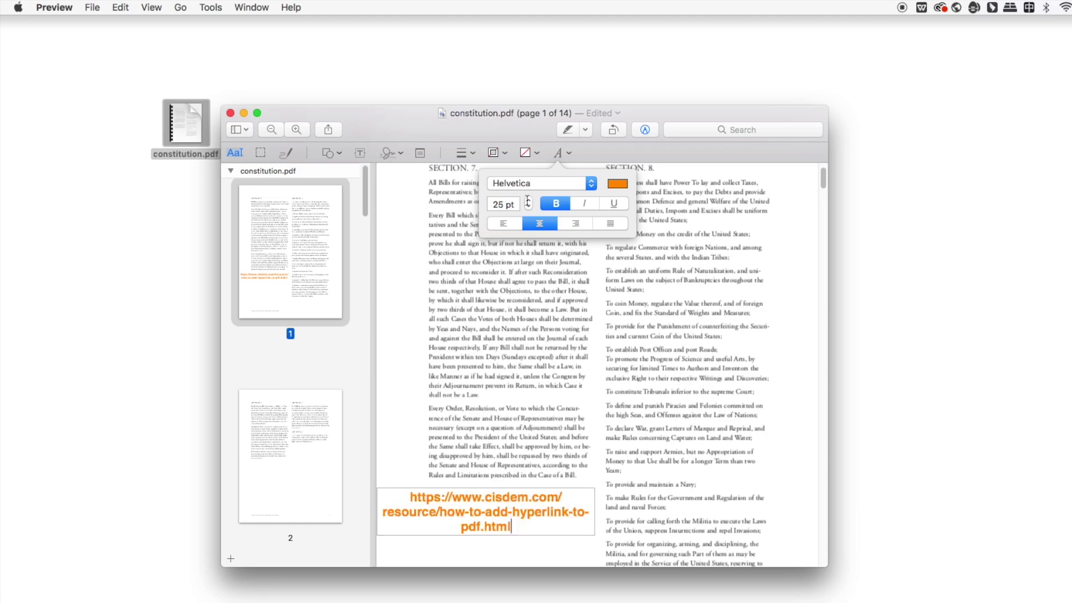
left_click(609, 426)
Enter the URL text box and select the whole address
left_click(540, 515)
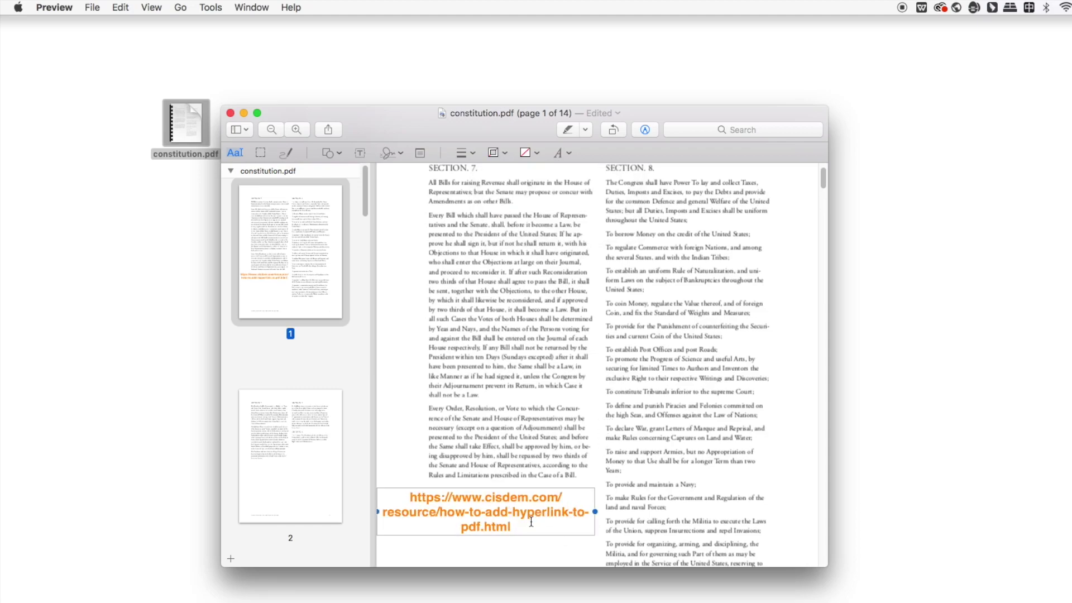
left_click(523, 520)
triple_click(523, 519)
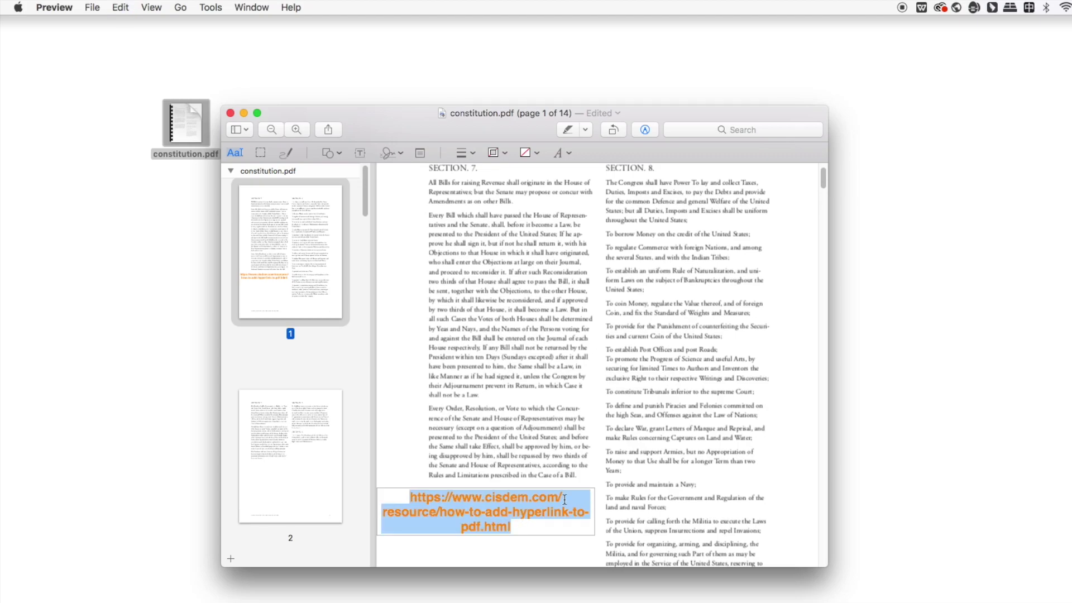
Open the text box's URL in the web browser
right_click(568, 495)
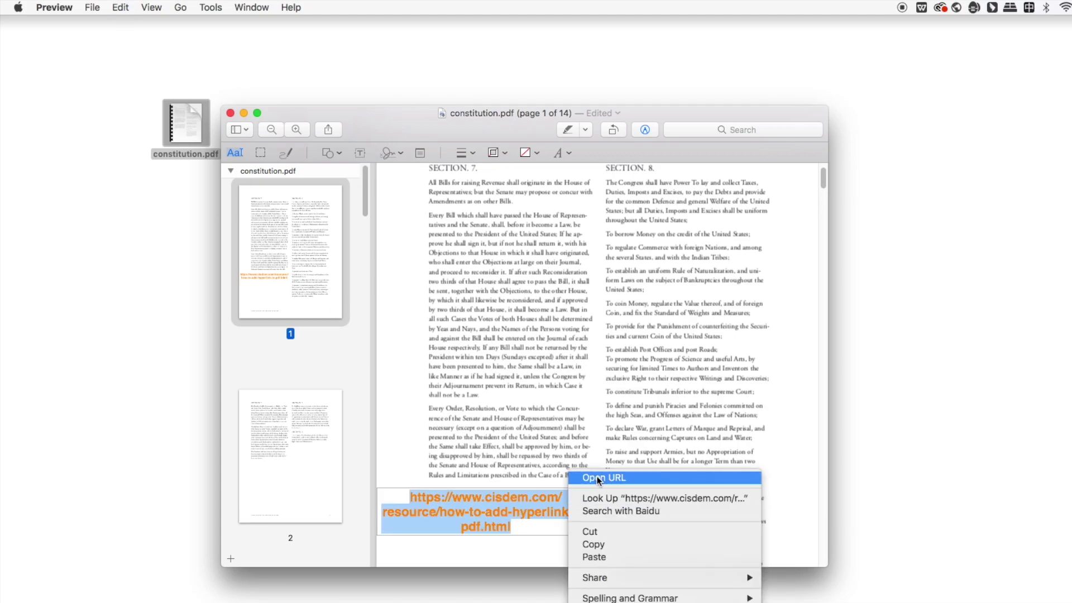
left_click(599, 479)
scroll(596, 476, "down", 5)
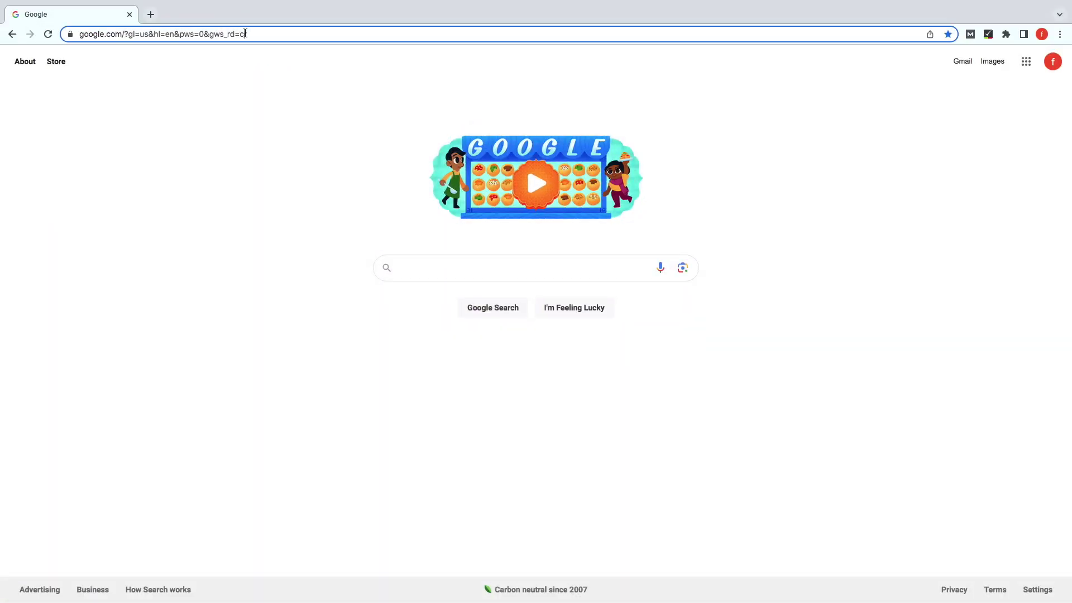
Go to drive.google.com/drive/my-drive in the browser's address bar
left_click(246, 33)
type("https://drive.google.com/drive/my-drive")
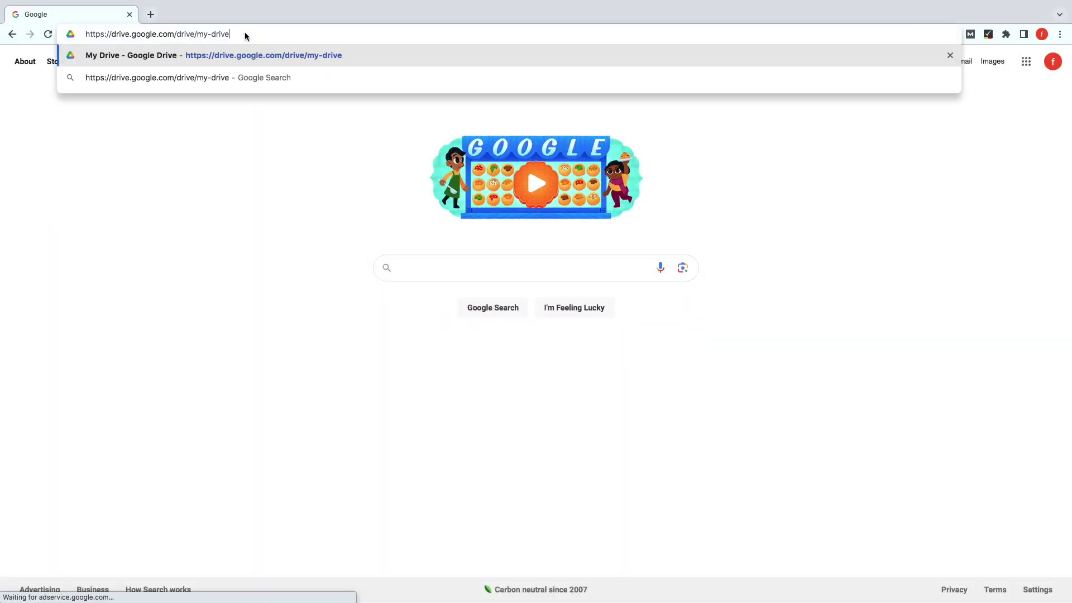
key("Return")
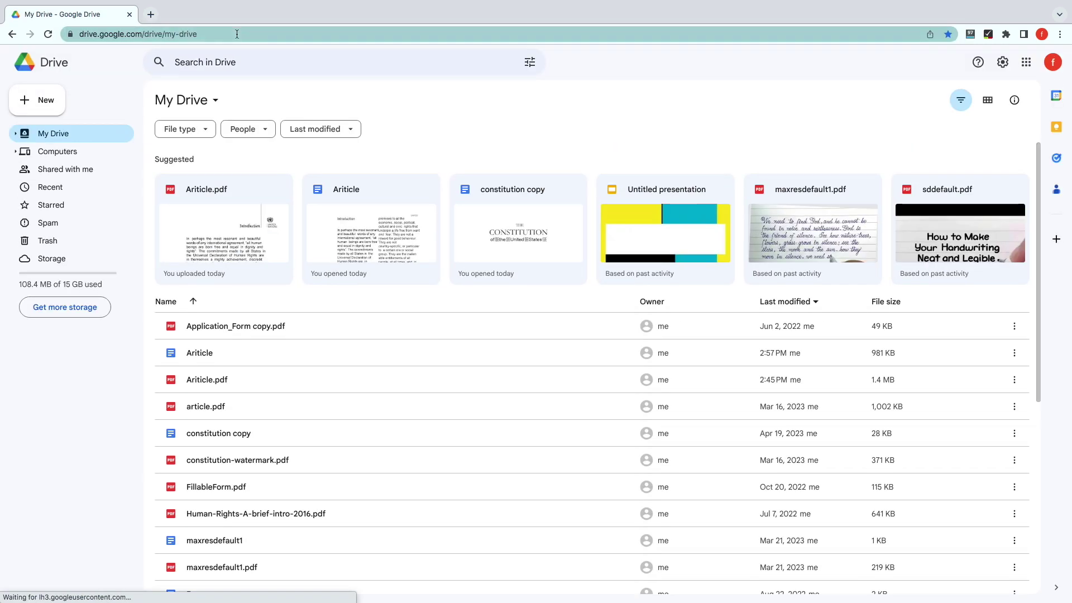
Upload English Grammar (6).pdf to My Drive via New > File upload
left_click(45, 104)
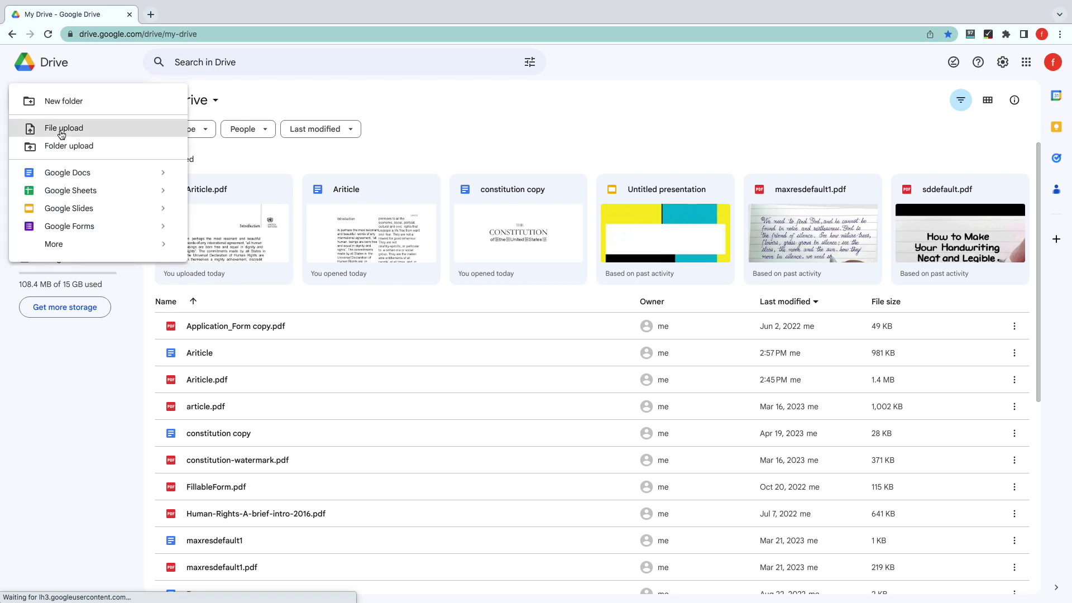
left_click(61, 133)
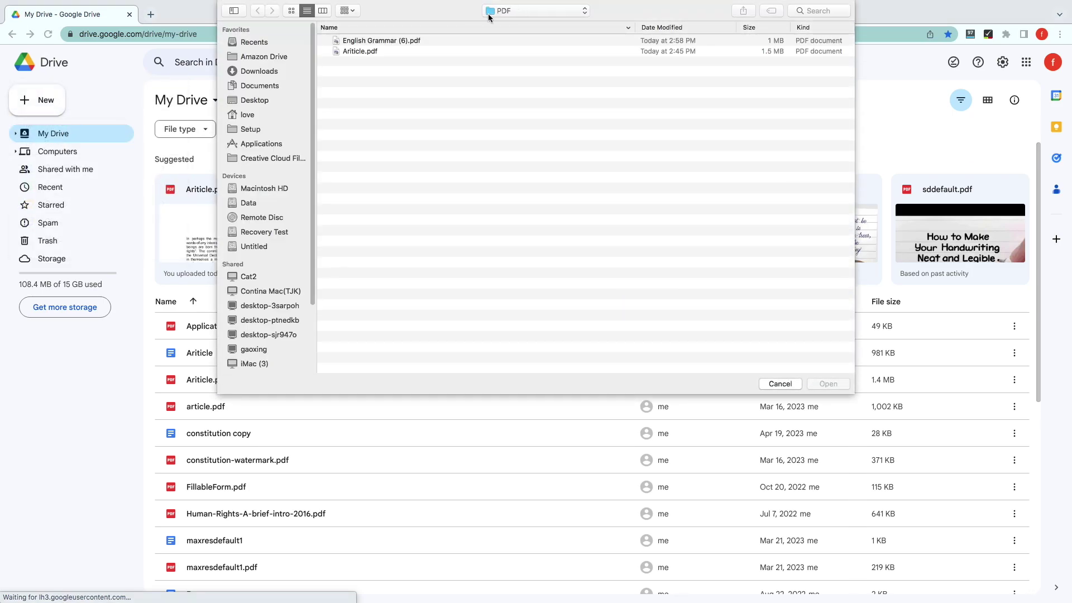
left_click(466, 40)
left_click(830, 383)
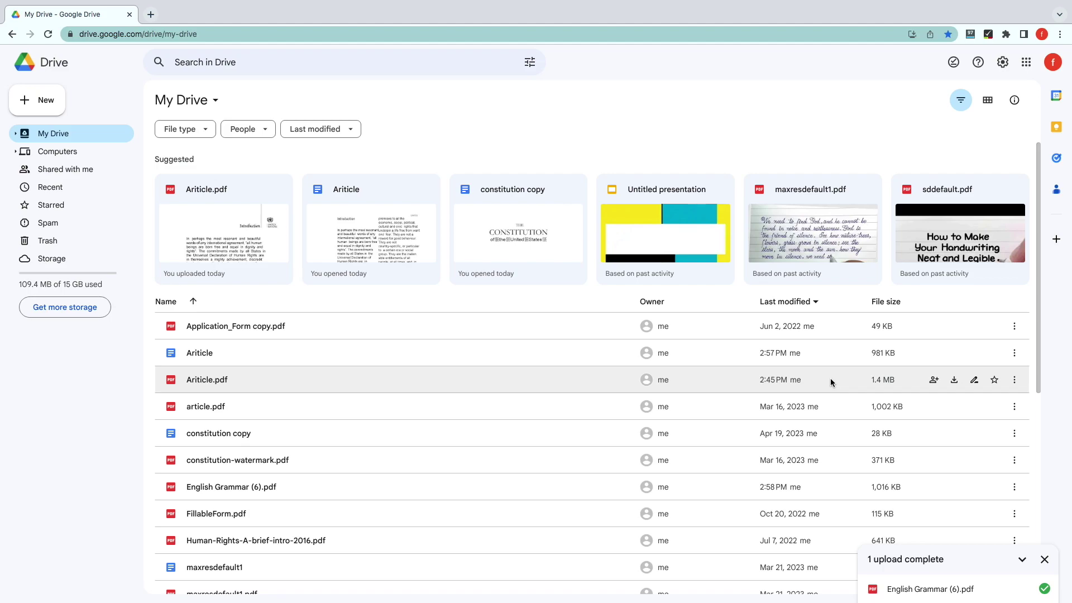
Open English Grammar (6).pdf with Google Docs
scroll(726, 435, "down", 1)
right_click(342, 478)
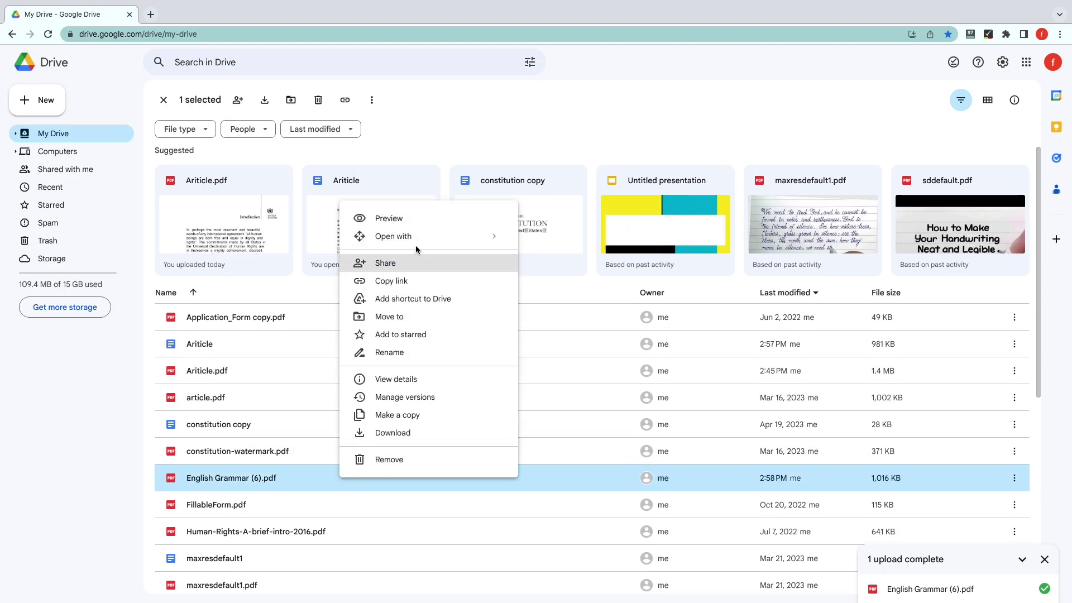
mouse_move(419, 237)
left_click(575, 313)
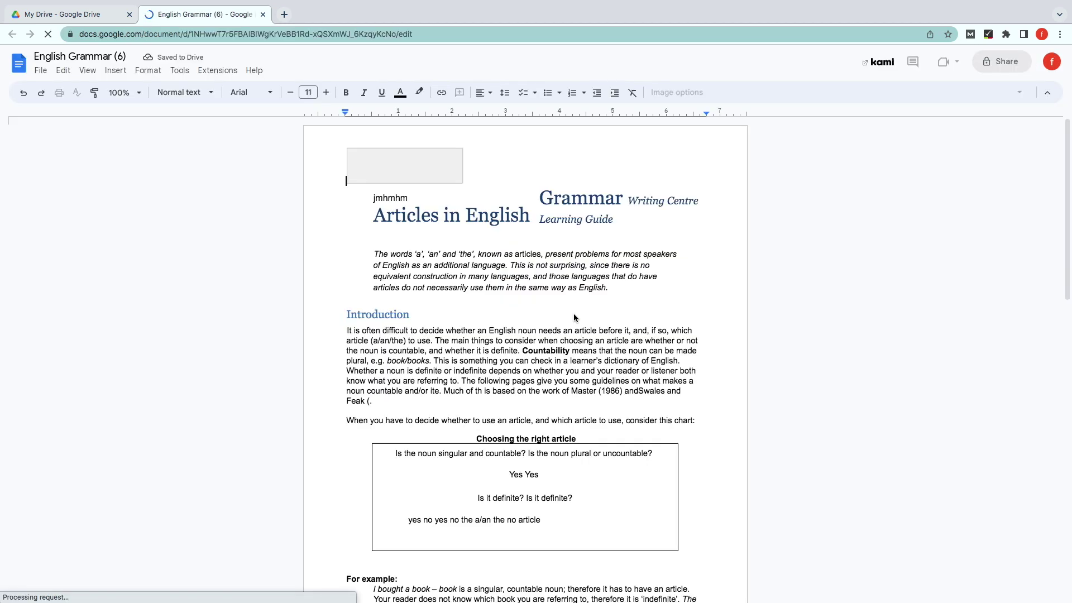
Place the cursor after 'Choosing the right article' and start Insert > Link
left_click_drag(551, 415, 604, 411)
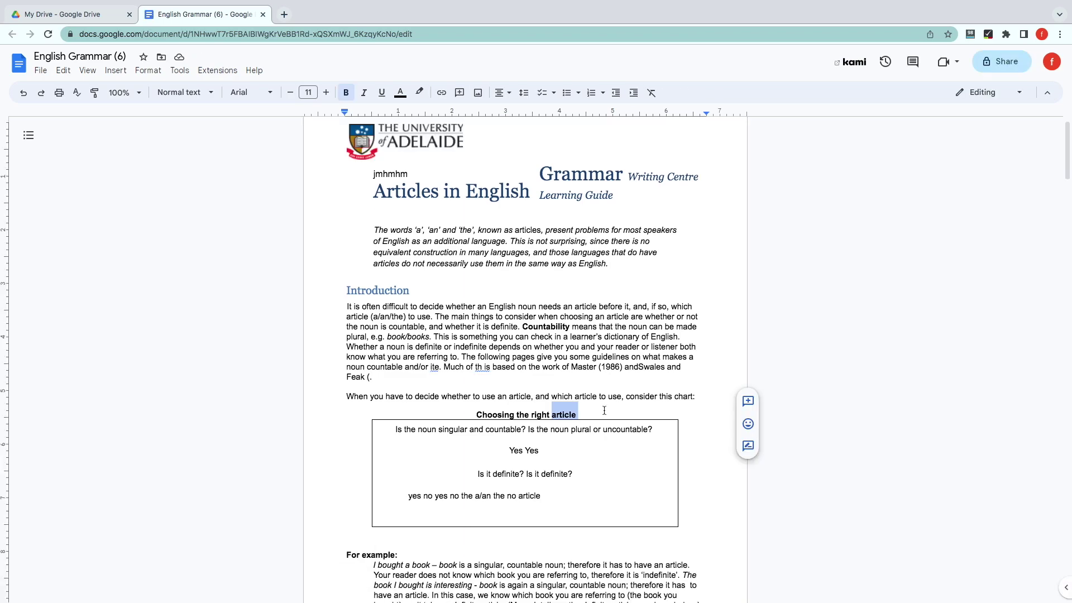
left_click(577, 419)
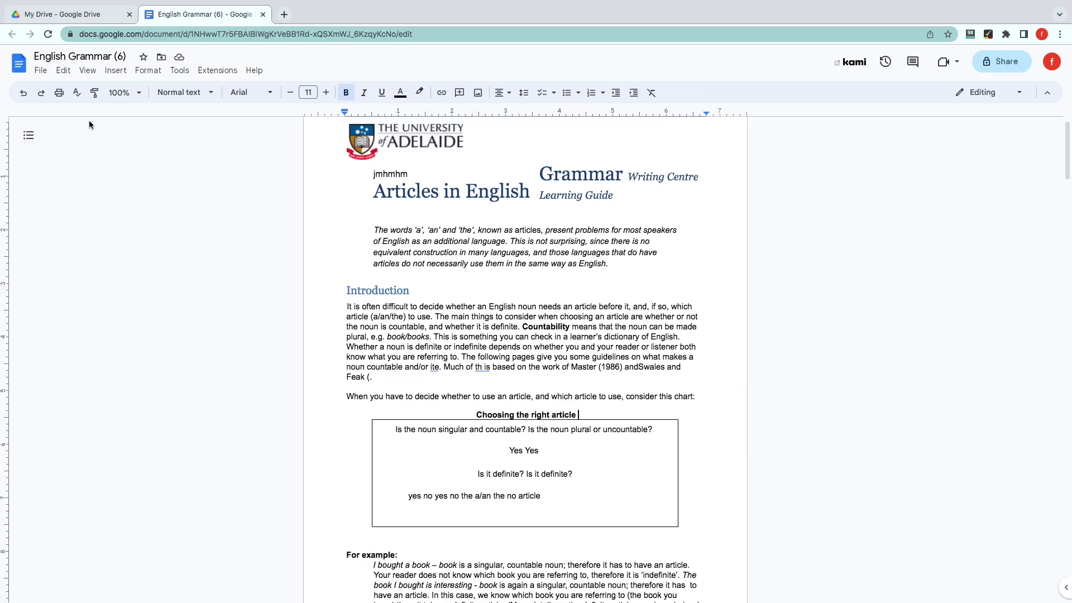
left_click(116, 70)
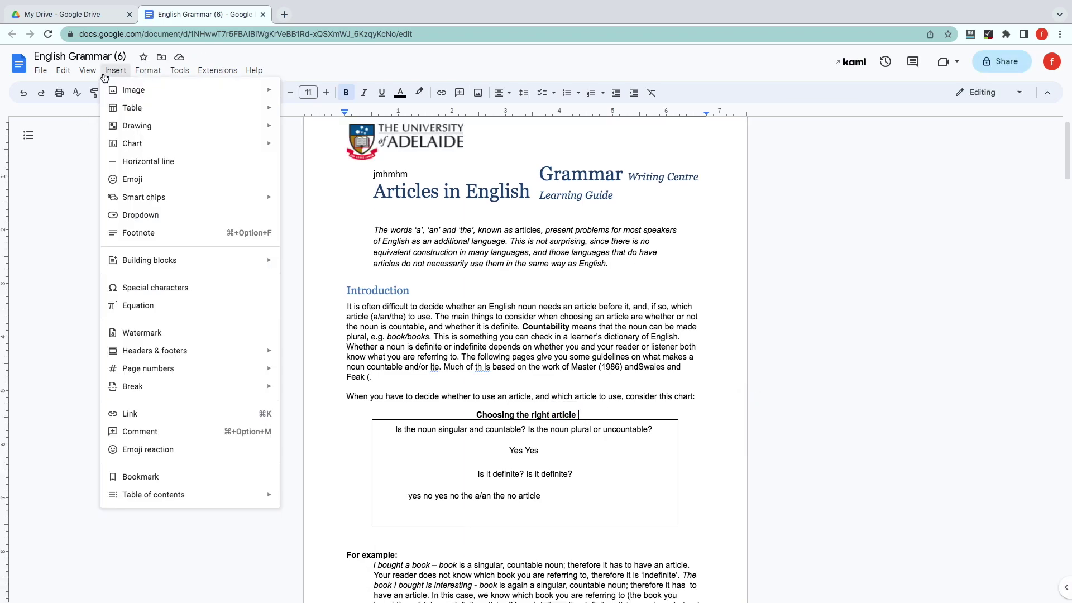
mouse_move(112, 91)
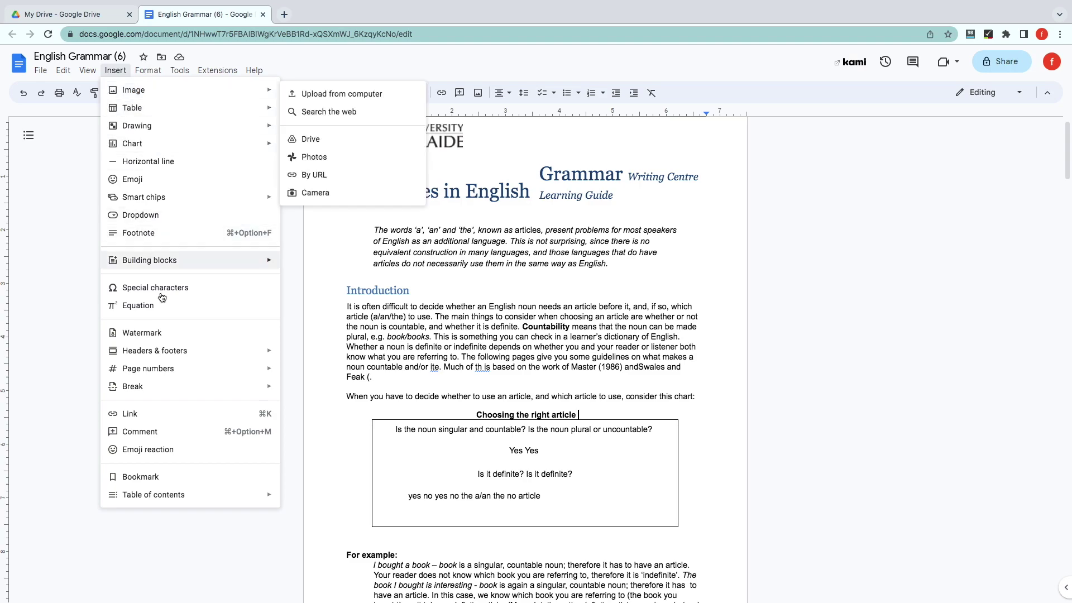
left_click(165, 412)
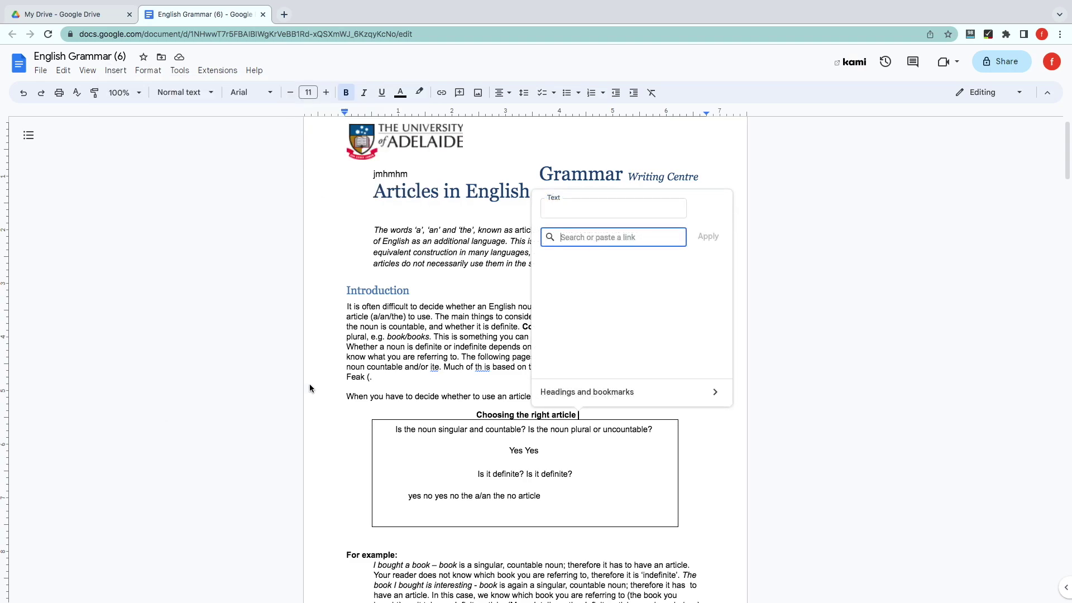
type("www.cisdem.com")
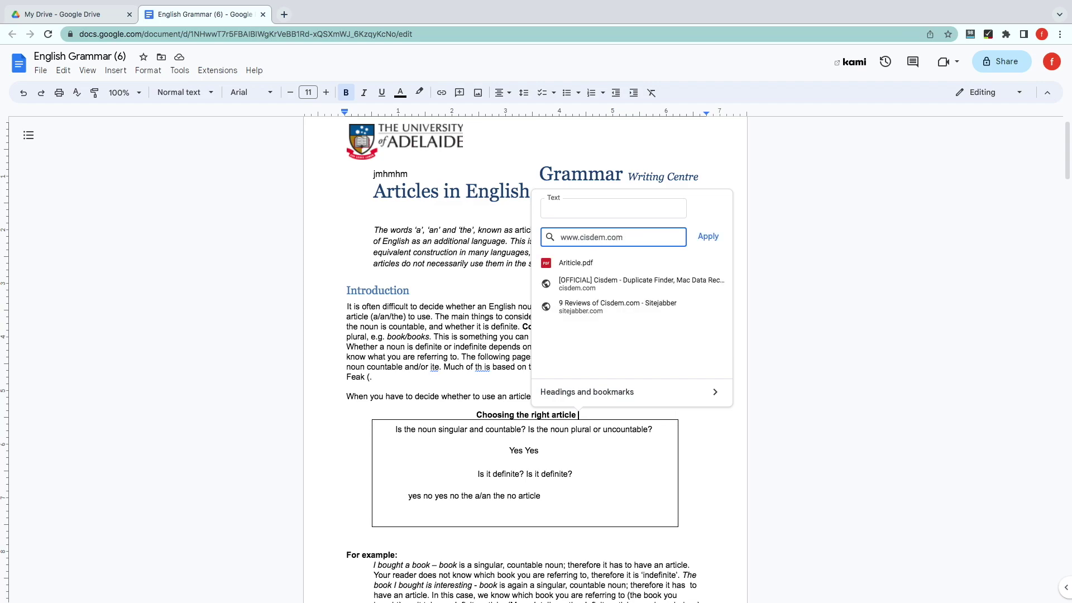
left_click(701, 236)
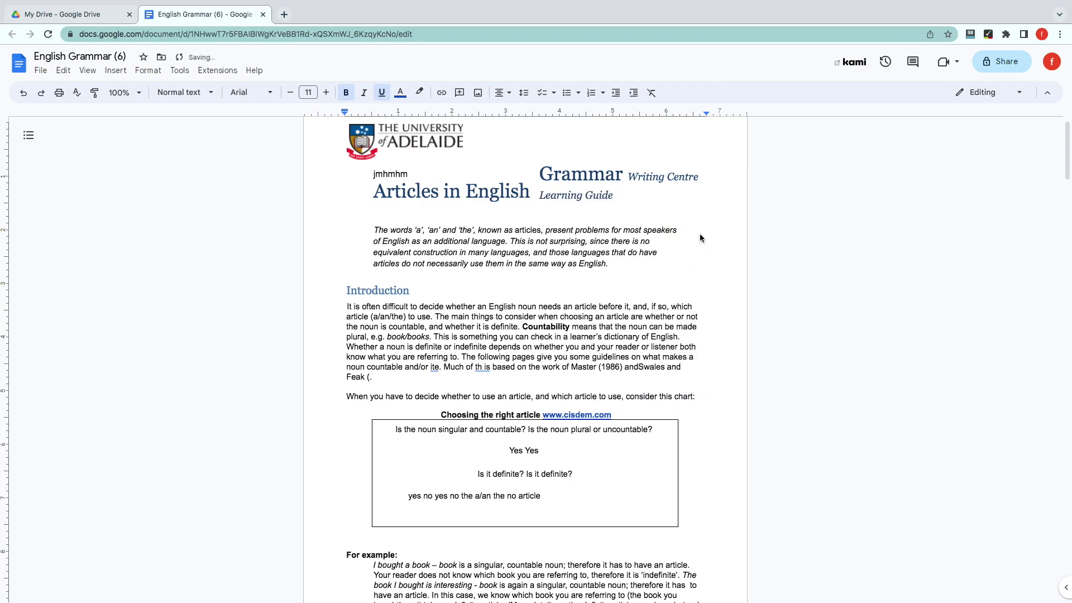
left_click(592, 415)
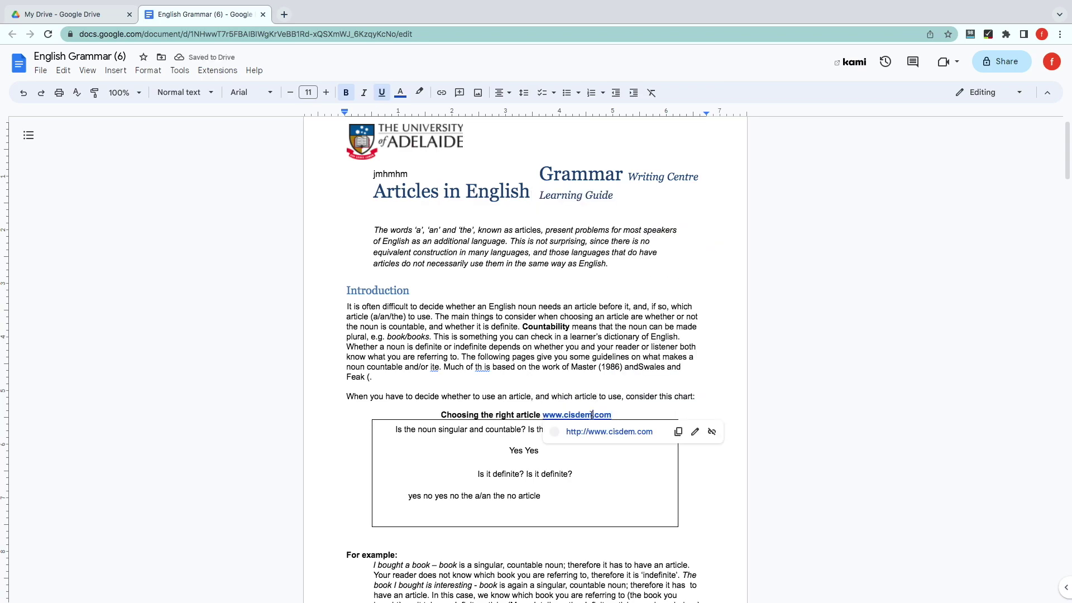
left_click(601, 432)
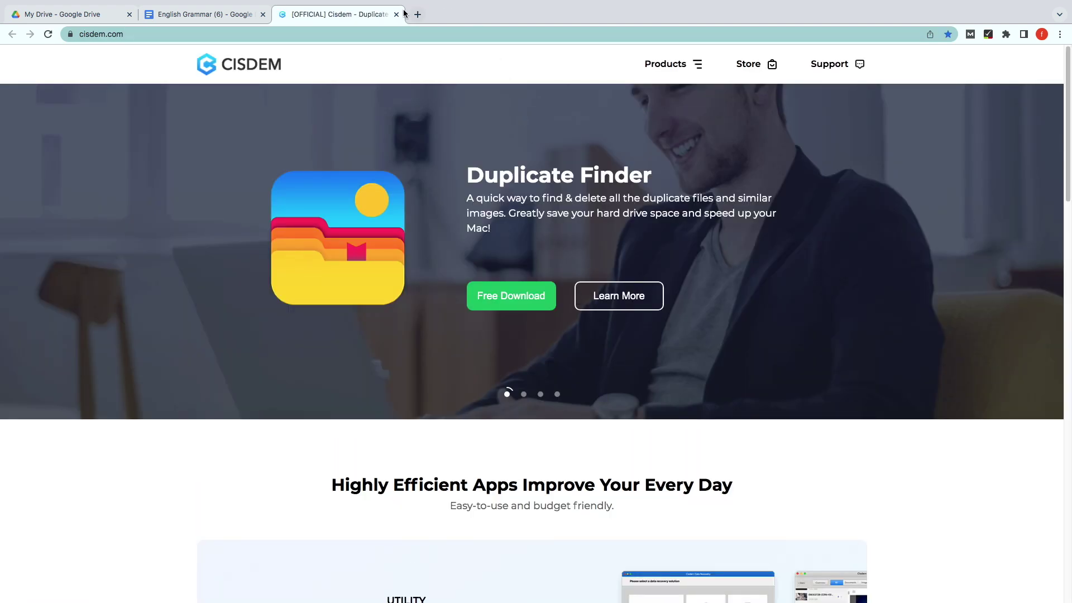
Close the Cisdem website tab and bring up the File menu's Download format choices
left_click(396, 15)
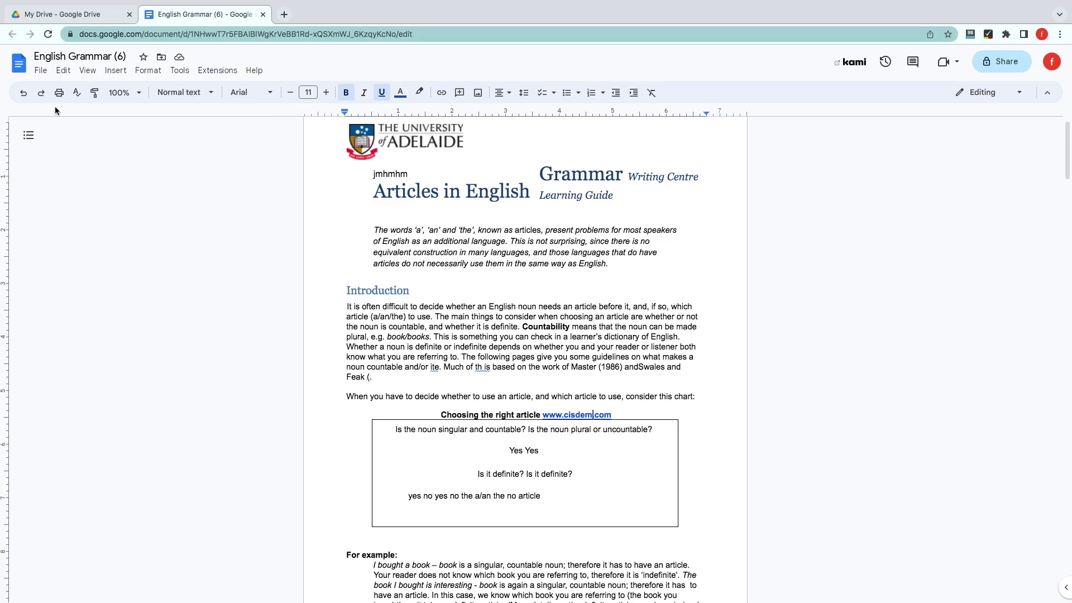
left_click(40, 71)
mouse_move(88, 196)
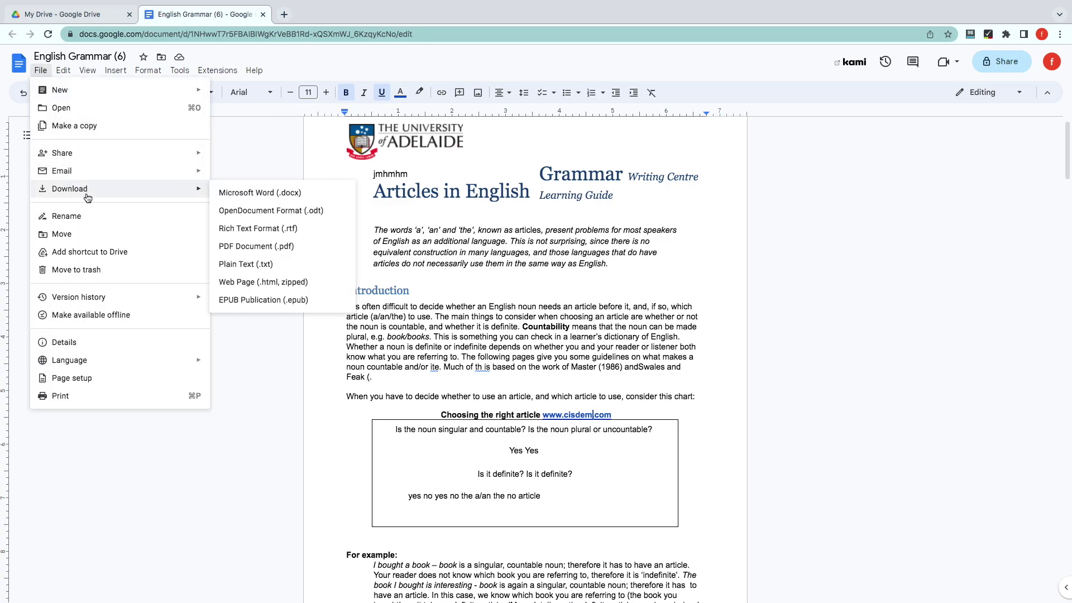